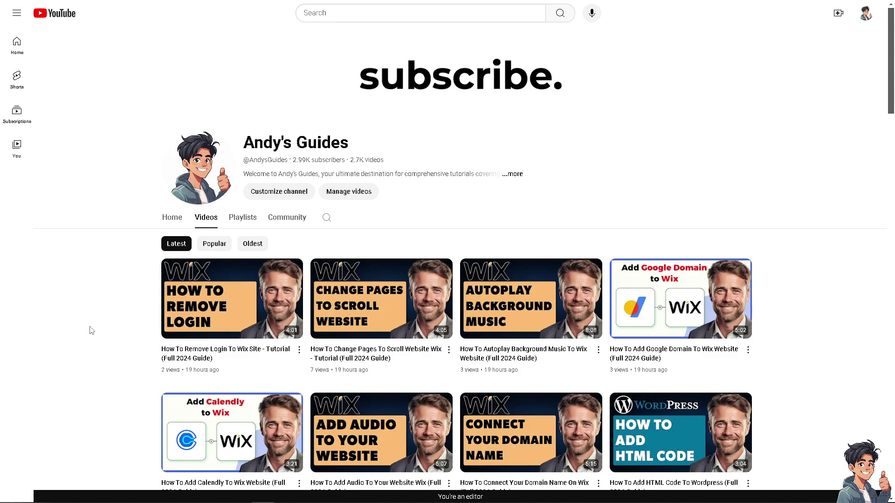
- Scroll down the channel's Videos tab to browse its uploaded tutorial videos
scroll(112, 326, "down", 5)
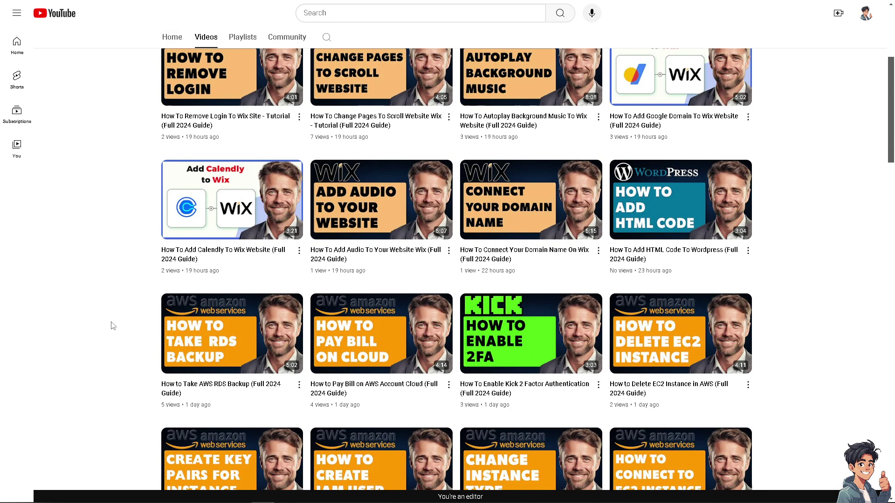
scroll(111, 326, "down", 4)
scroll(112, 326, "down", 6)
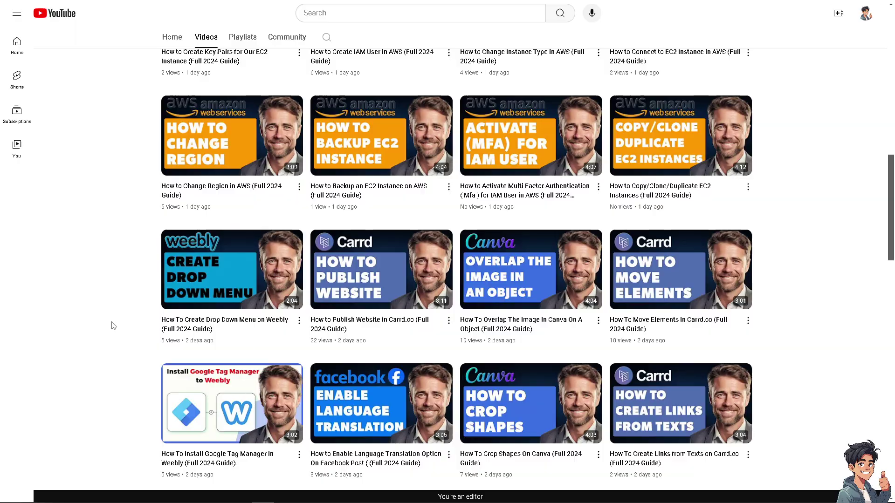
scroll(111, 326, "down", 9)
scroll(113, 326, "down", 13)
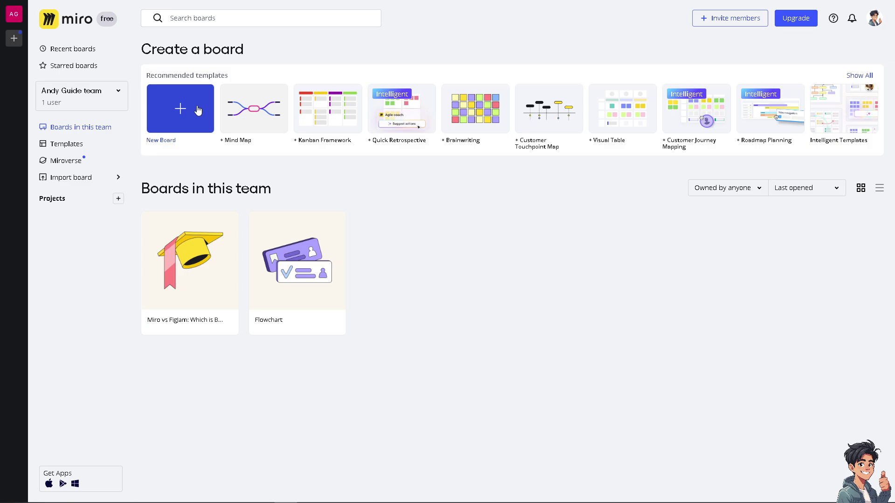
- Create a new Untitled board from the New Board tile on the dashboard
left_click(198, 110)
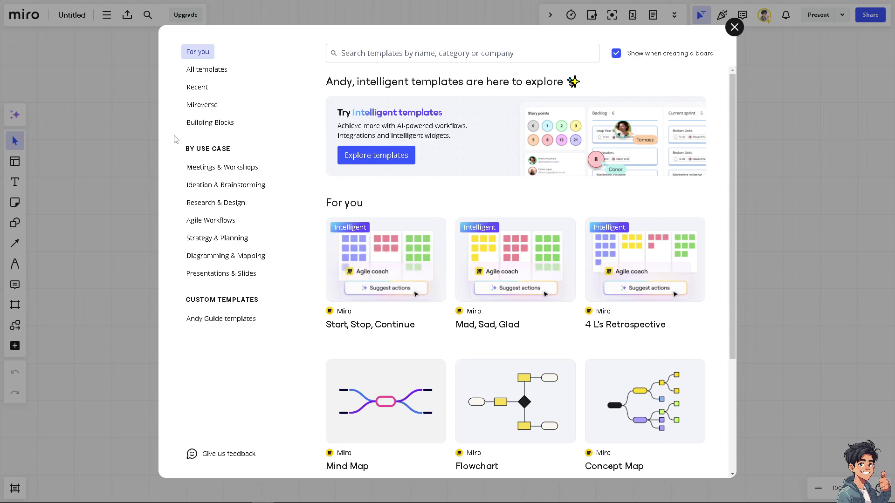
- Preview and apply the Start, Stop, Continue template from the intelligent templates collection
left_click(391, 160)
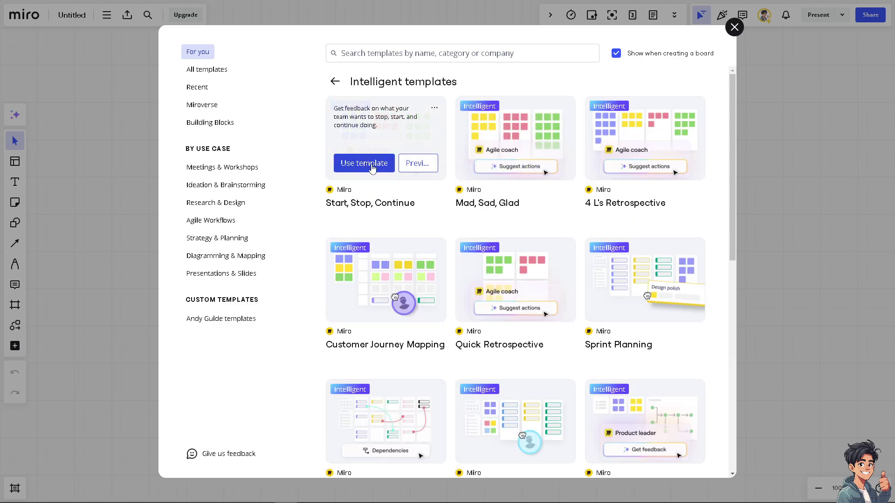
left_click(412, 169)
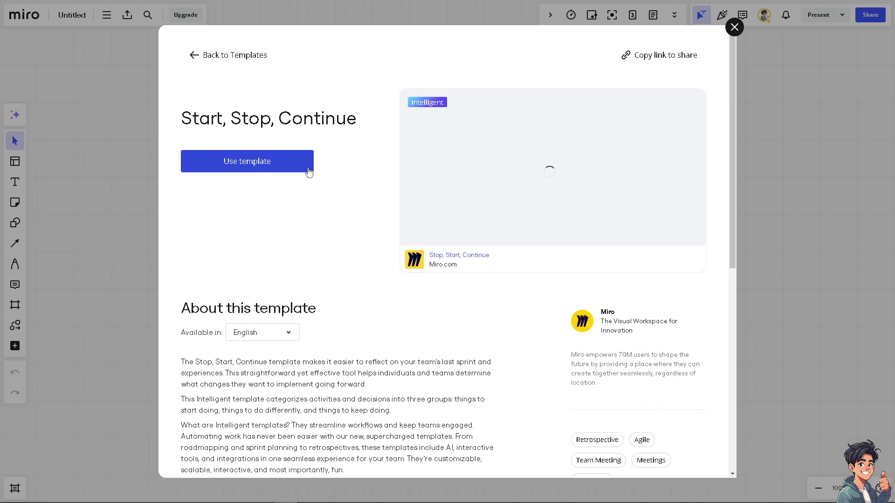
left_click(273, 163)
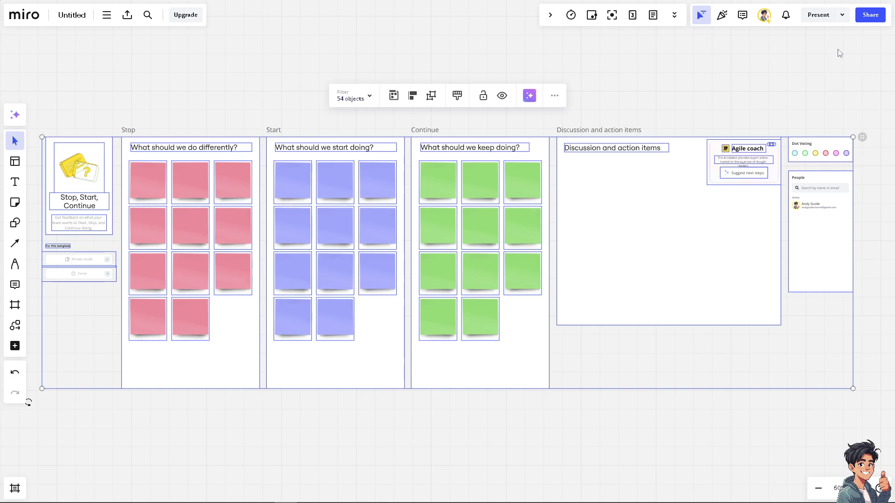
- Title the board 'Miro vs Mural- How Are They Different?', trimmed to fit, and save it
left_click(864, 17)
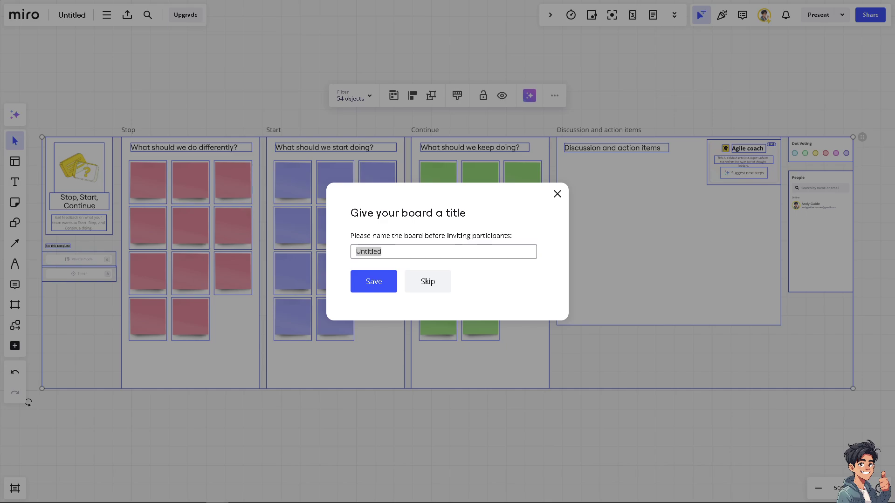
left_click(442, 254)
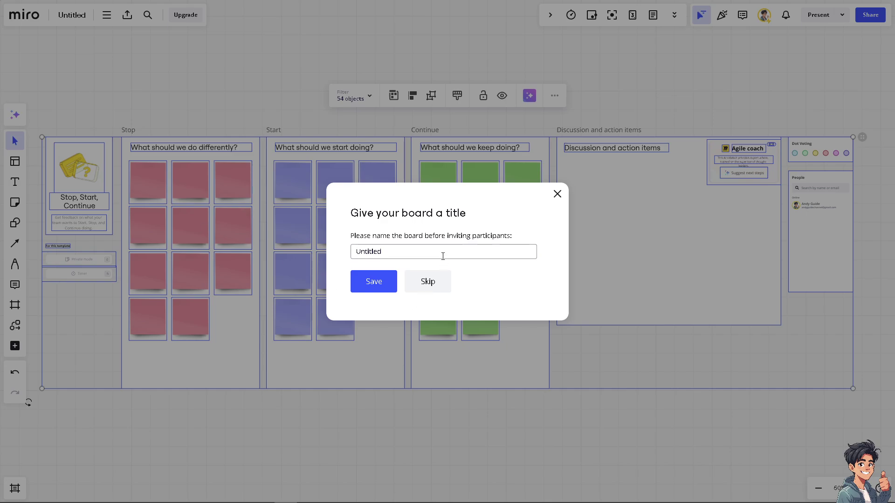
key("ctrl+a")
type("Miro vs Mural- How Are They Different? (A Detailed Comparison)")
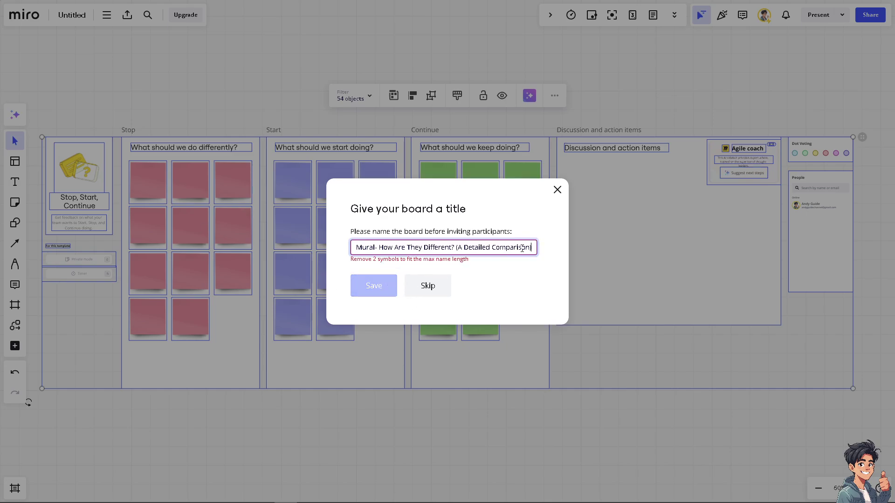
key("BackSpace")
key("BackSpace")
key("BackSpace")
key("BackSpace")
key("BackSpace")
key("BackSpace")
key("BackSpace")
key("BackSpace")
key("BackSpace")
key("BackSpace")
key("BackSpace")
key("BackSpace")
key("BackSpace")
key("BackSpace")
key("BackSpace")
key("BackSpace")
key("BackSpace")
key("BackSpace")
key("BackSpace")
key("BackSpace")
key("BackSpace")
key("BackSpace")
key("BackSpace")
key("BackSpace")
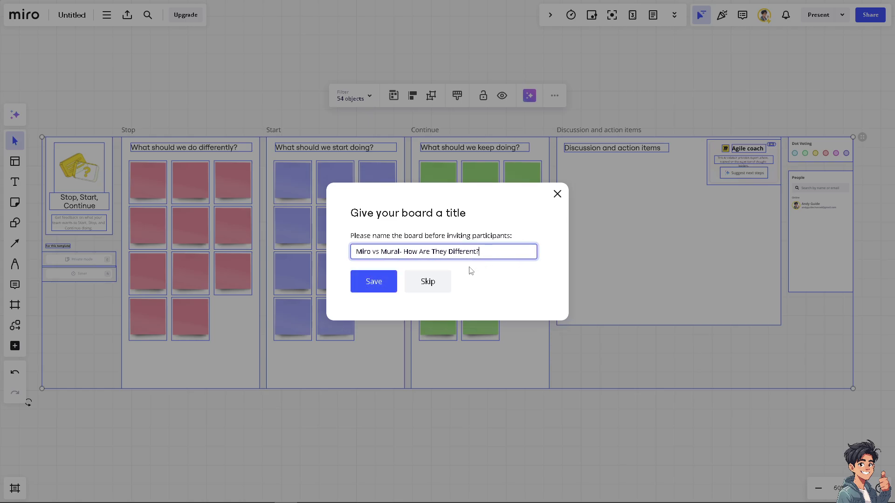
left_click(379, 285)
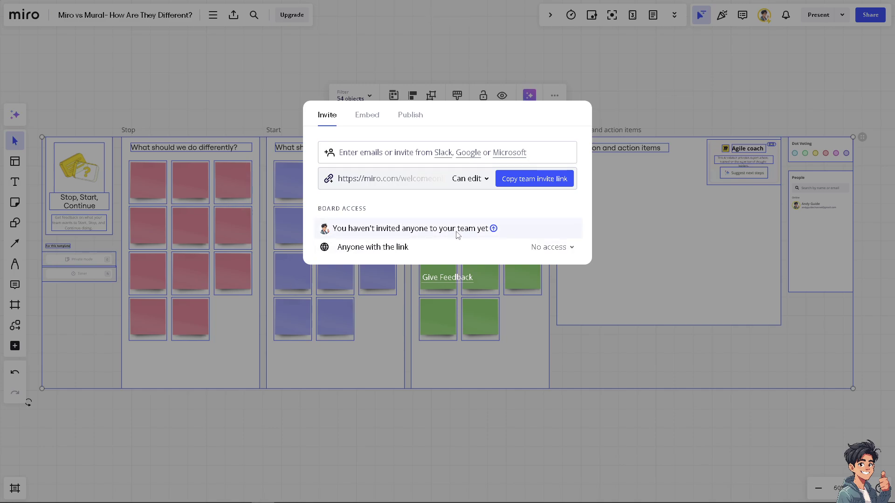
- Review the link-access levels and the embed code, then close the sharing dialog
left_click(572, 249)
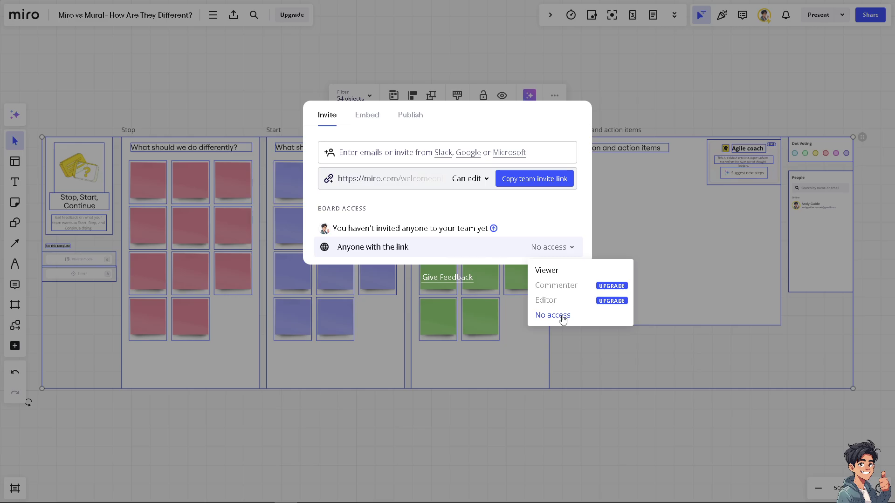
left_click(367, 121)
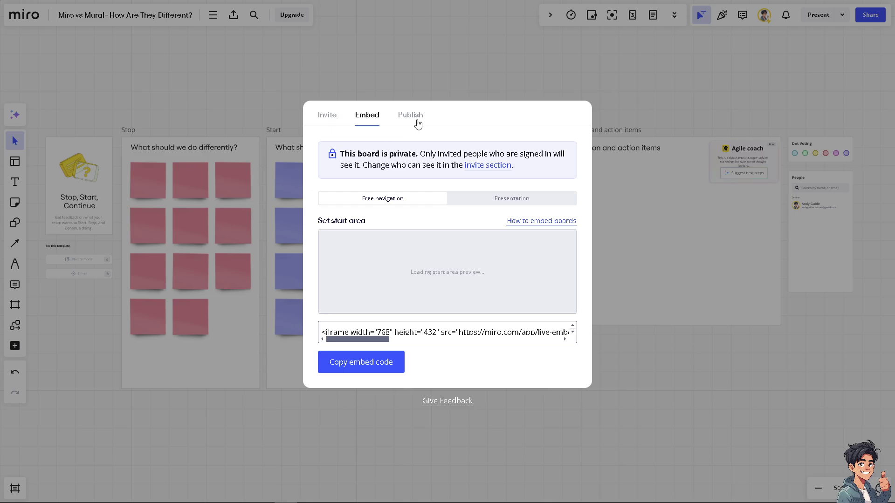
left_click(177, 251)
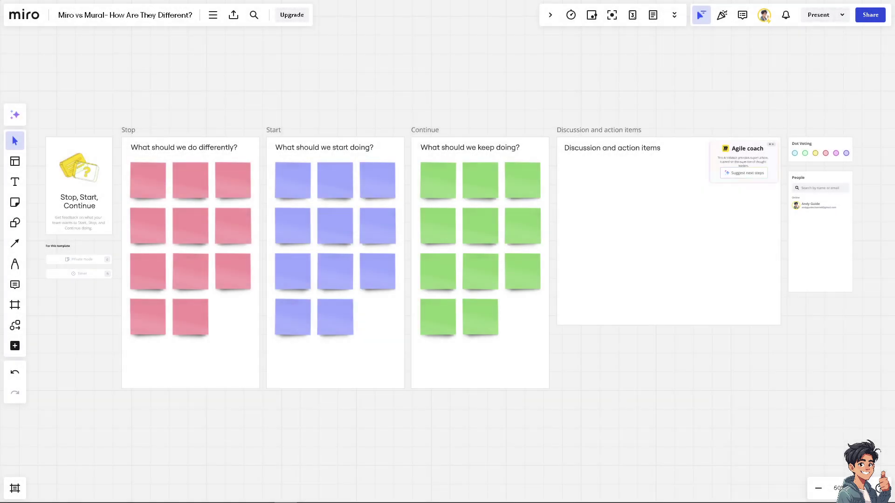
- Browse the full Featured app collection, including Salesforce, GitHub and AWS Cost Calculator
left_click(15, 348)
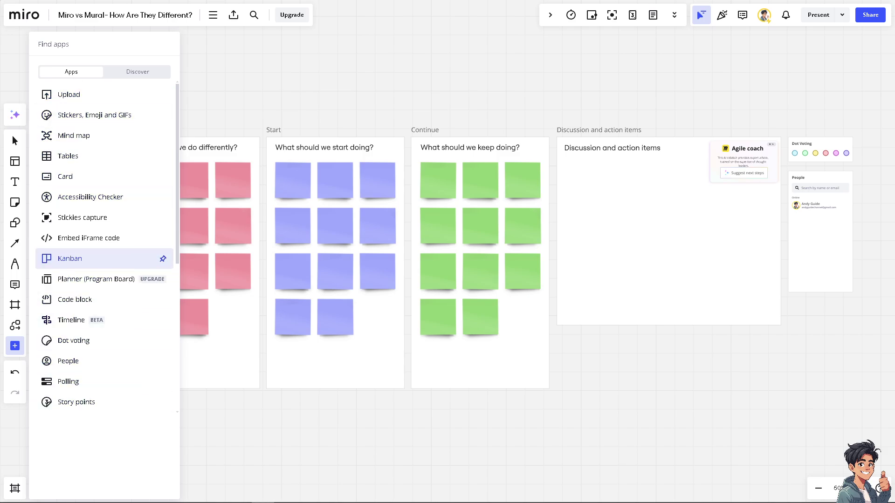
left_click(138, 71)
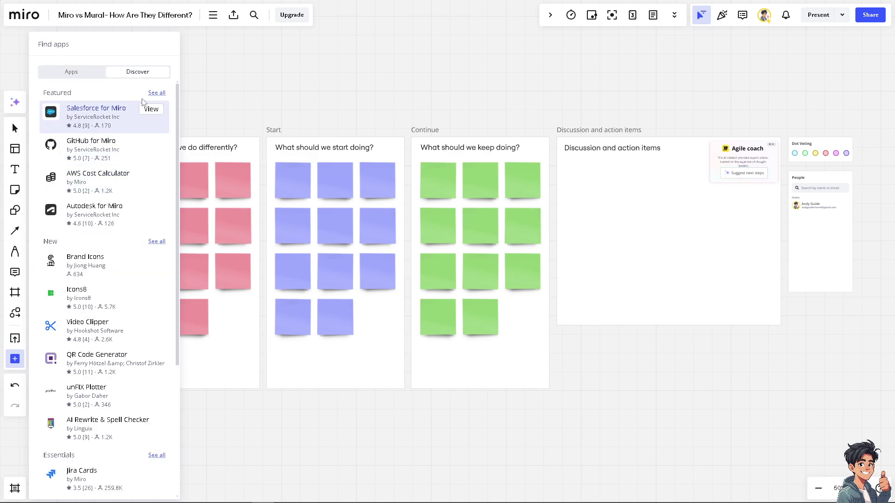
left_click(156, 93)
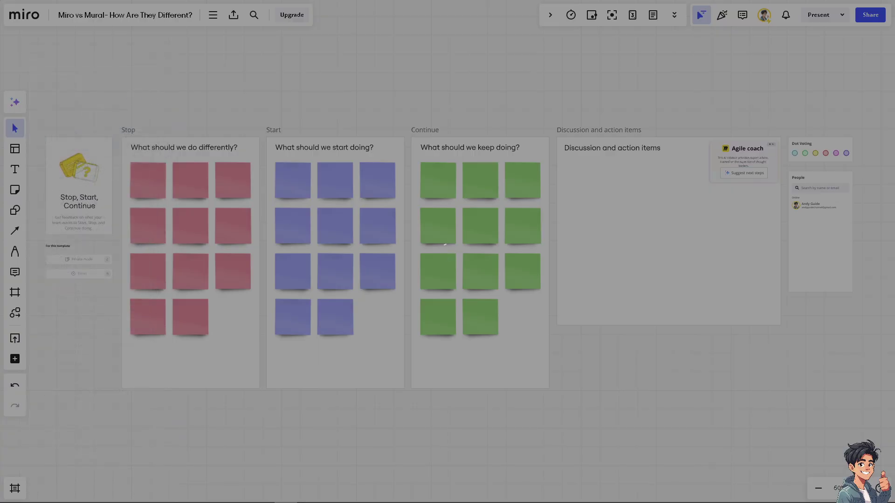
scroll(400, 303, "down", 2)
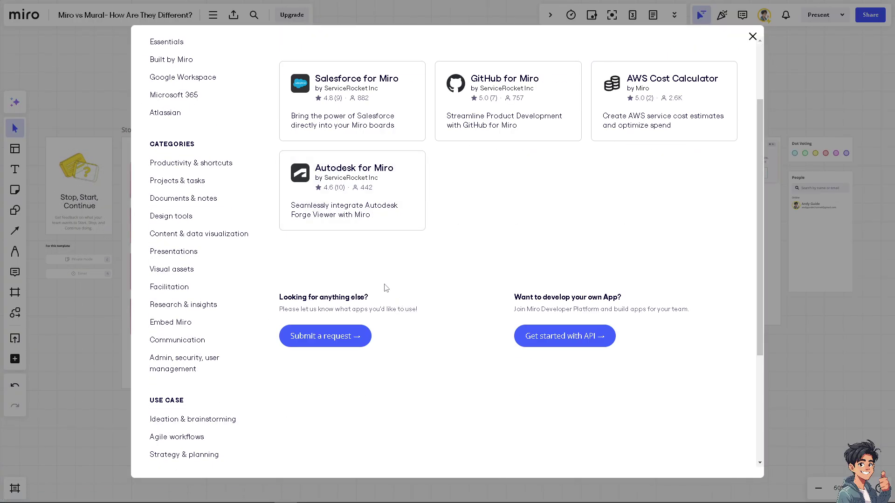
scroll(387, 289, "up", 2)
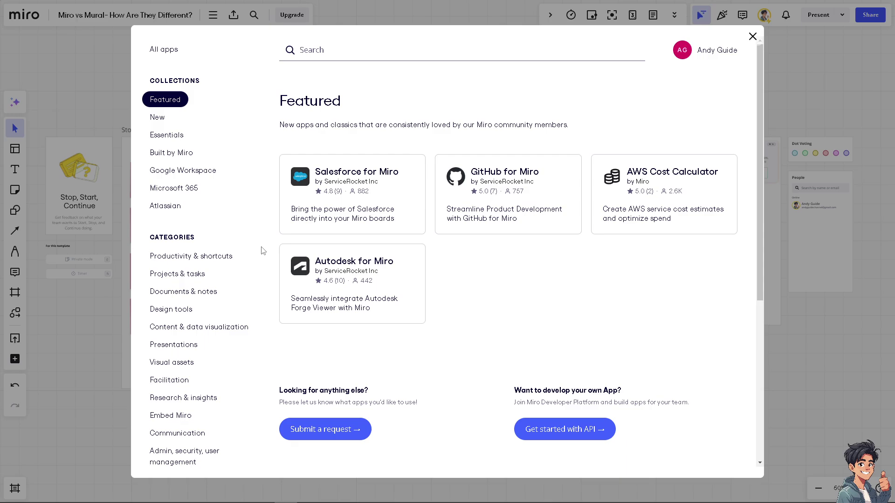
- Close the marketplace and title the mural 'Miro vs Mural- How Are They Different?'
left_click(752, 37)
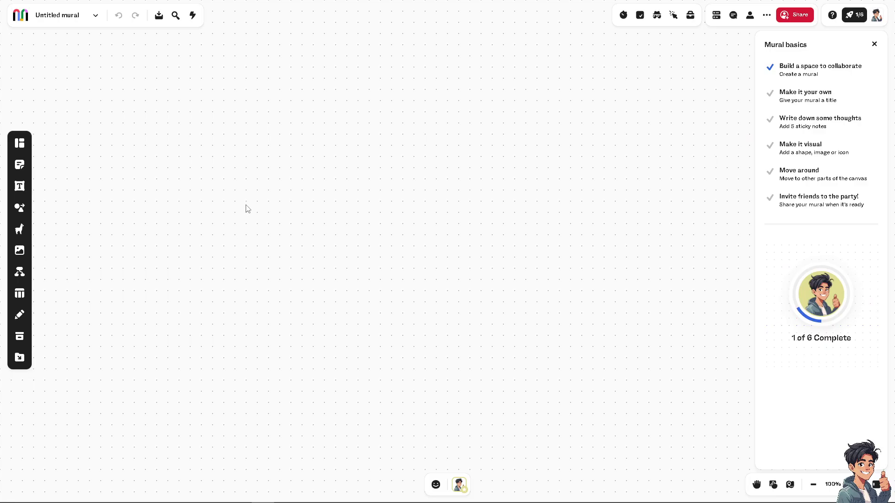
left_click(74, 15)
type("Miro vs Mural- How Are They Different?")
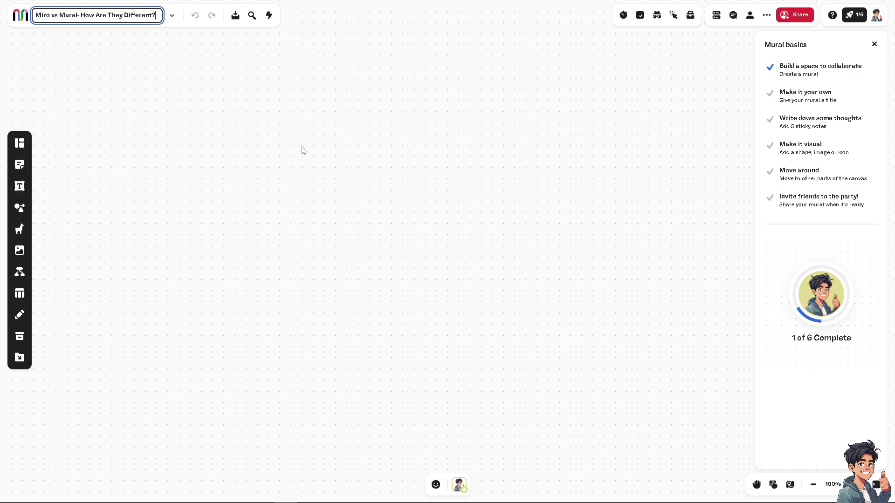
- Import the Miro vs Mural thumbnail image from the computer onto the mural
left_click(20, 379)
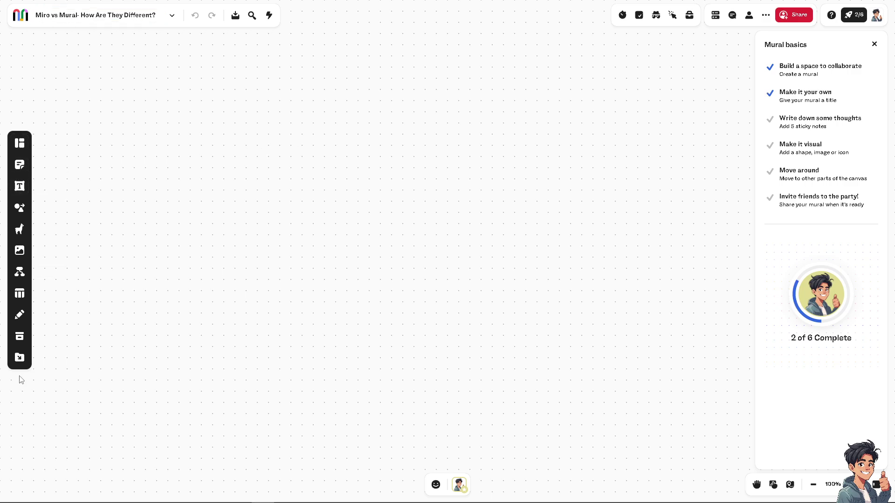
left_click(20, 358)
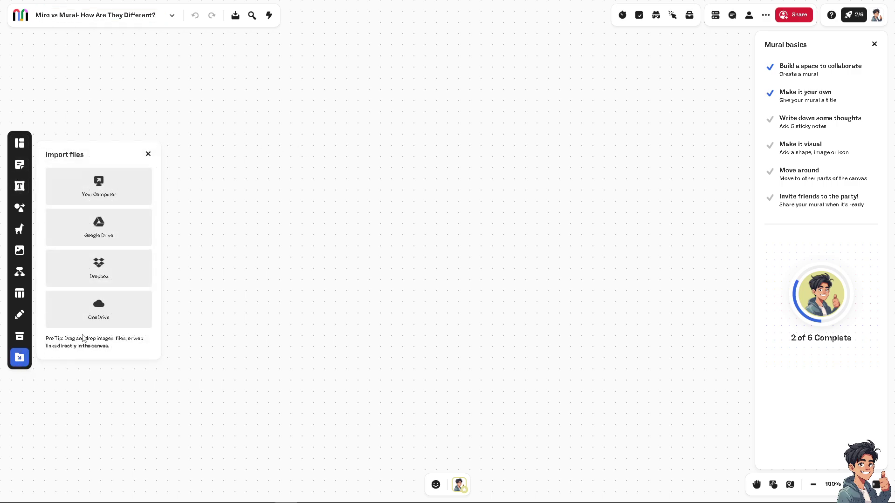
left_click(103, 189)
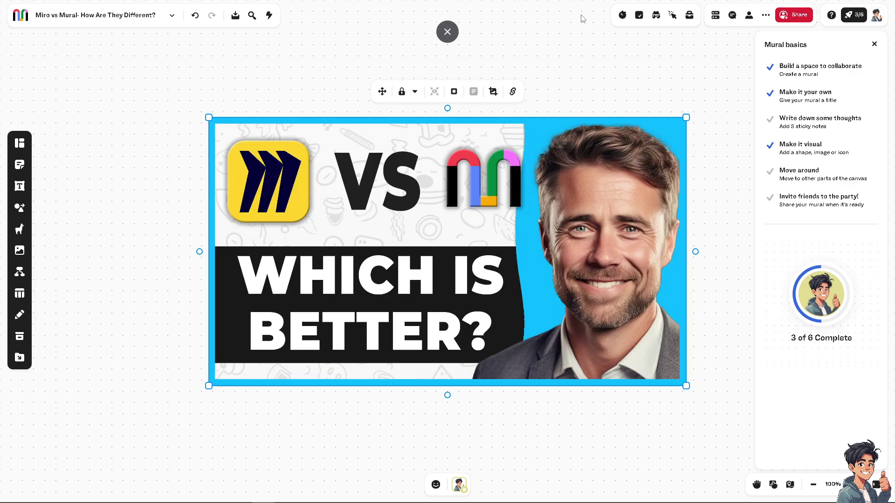
- Set the timer to 07:00, check its alarm sounds, and glance at the voting options
left_click(623, 18)
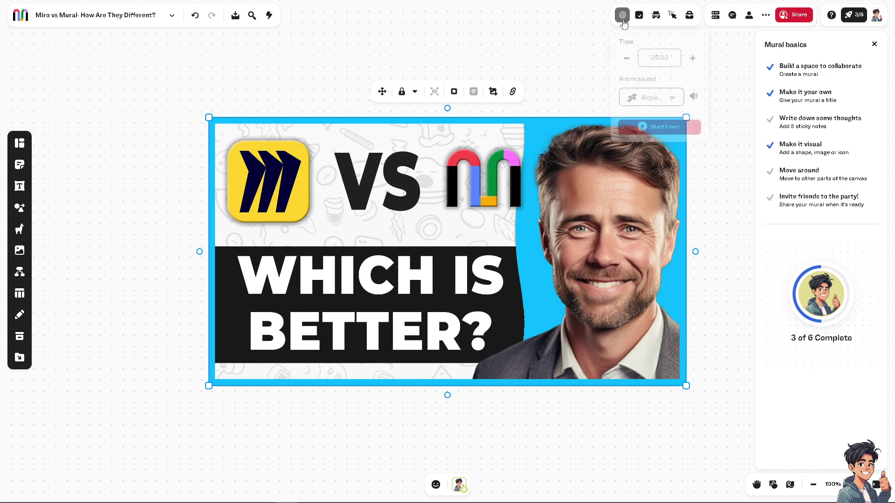
left_click(693, 59)
left_click(693, 58)
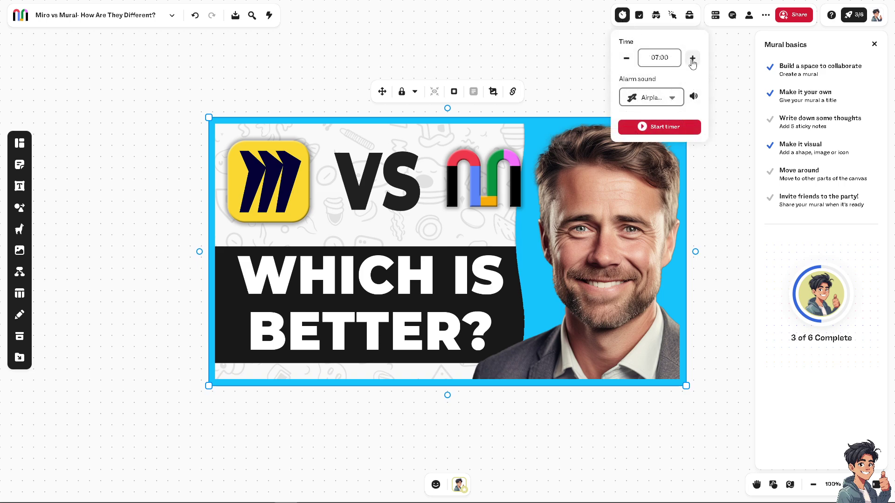
left_click(675, 96)
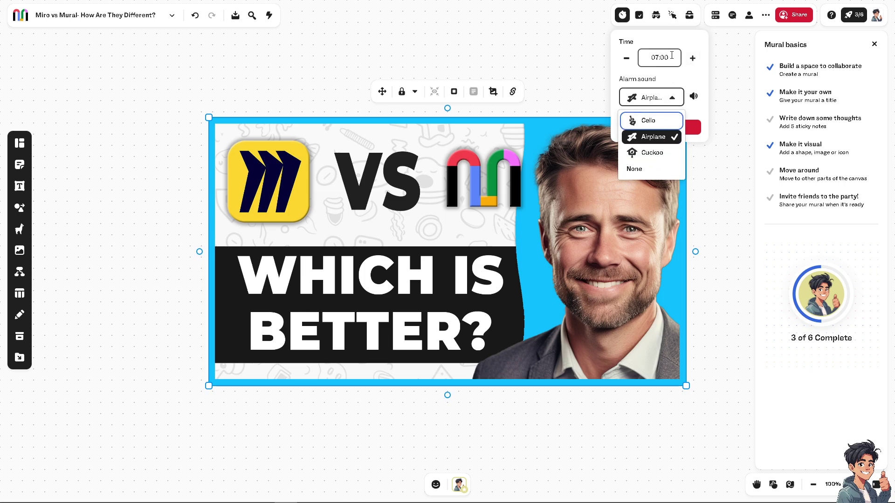
left_click(640, 15)
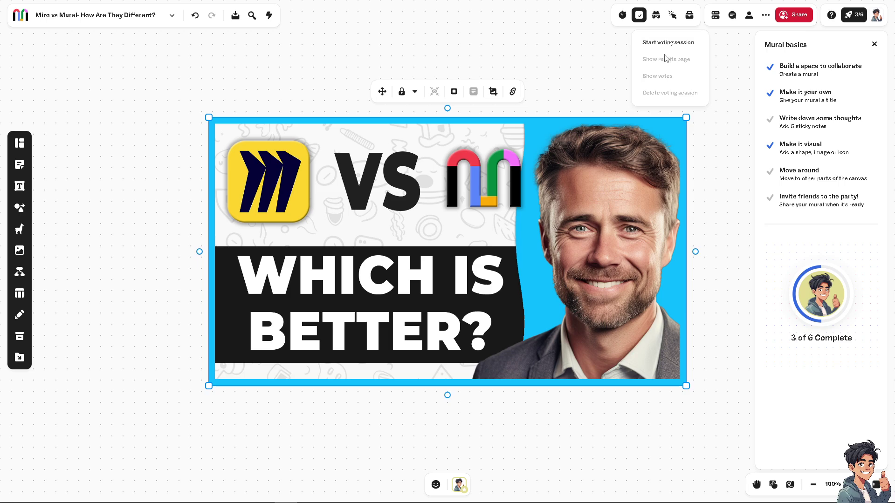
- Enable the custom toolbar with every feature ticked, from Templates through Import files
left_click(690, 16)
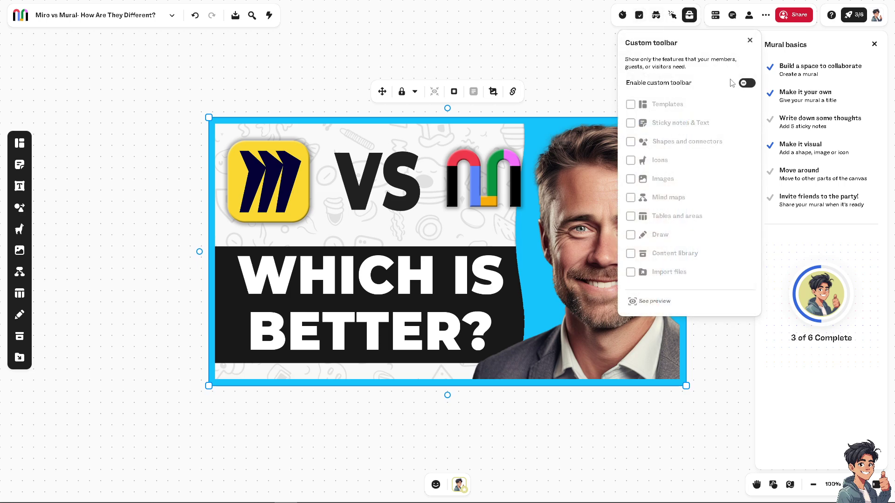
left_click(746, 83)
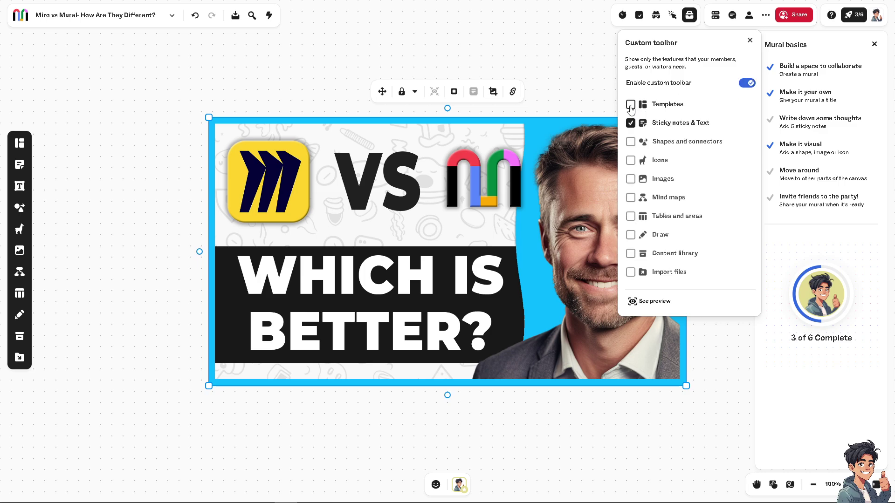
left_click(631, 104)
left_click(630, 142)
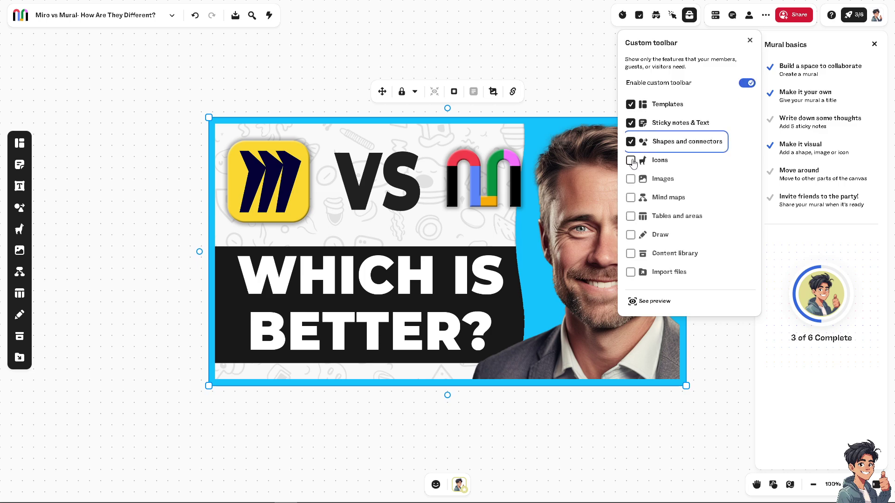
left_click(631, 160)
left_click(630, 179)
left_click(630, 198)
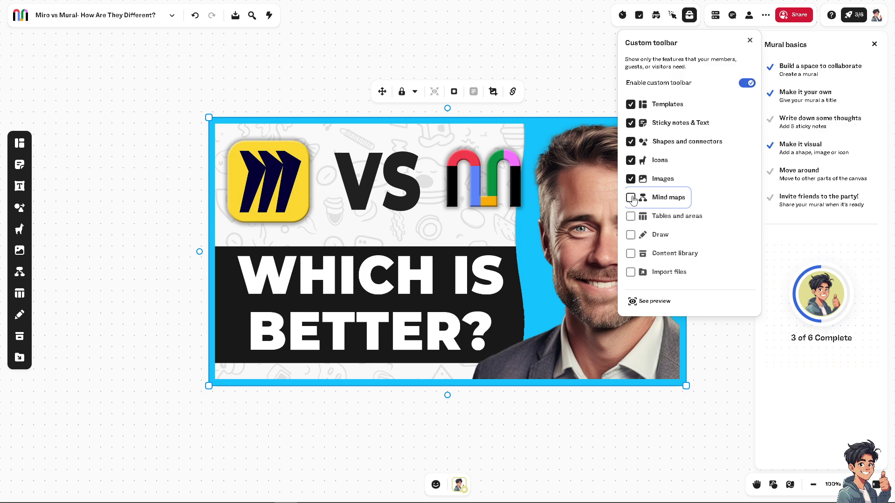
left_click(630, 216)
left_click(630, 234)
left_click(630, 253)
left_click(631, 273)
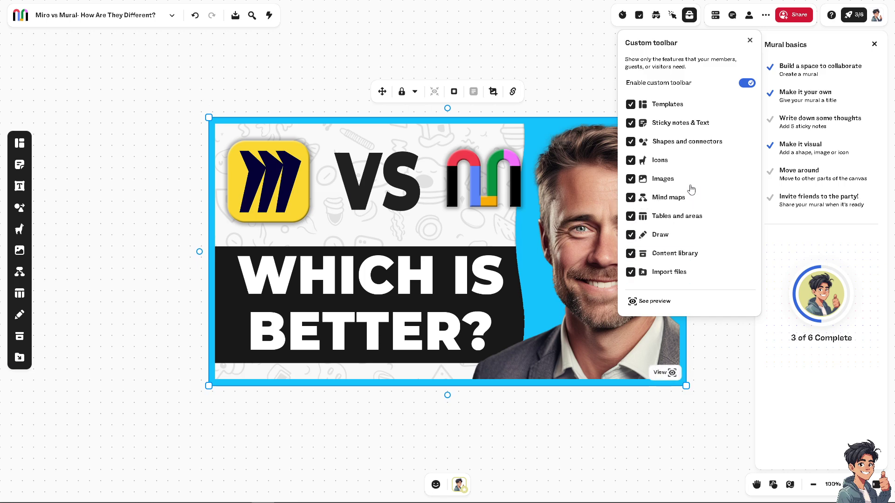
- Show the Comments panel, which has no open comments yet
left_click(732, 15)
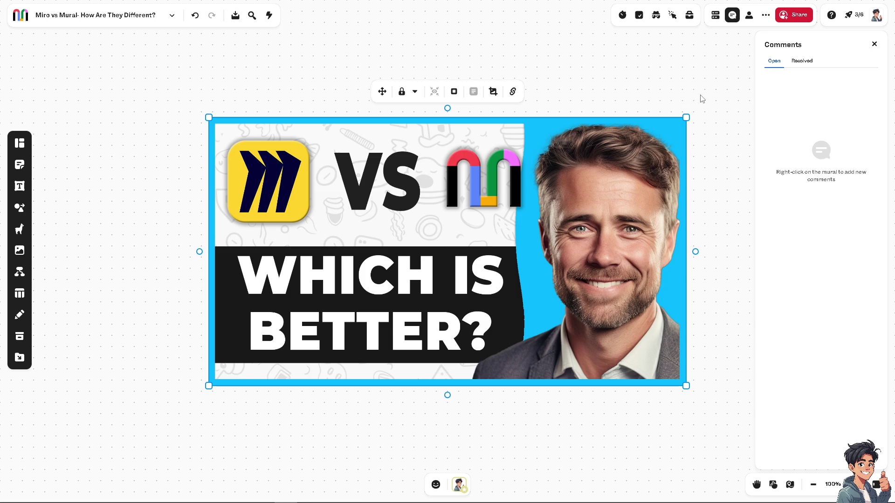
- Open the users page and preview the Invite people permissions, such as Can edit
left_click(749, 16)
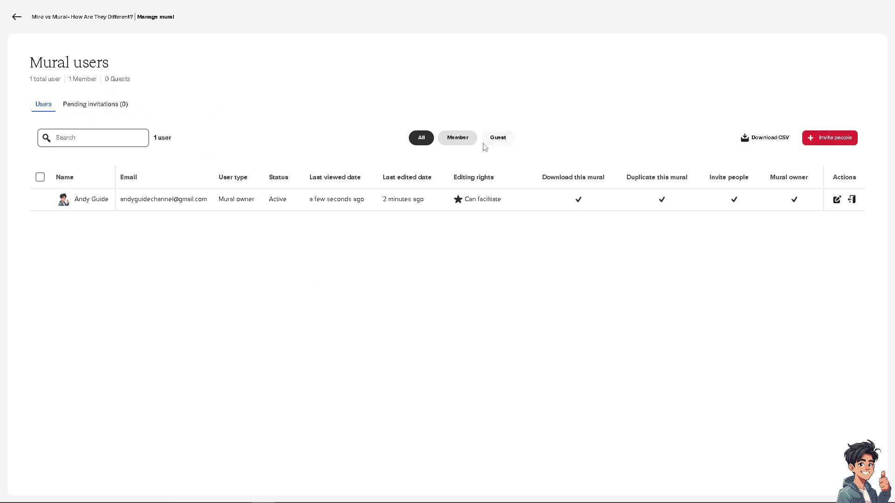
left_click(832, 138)
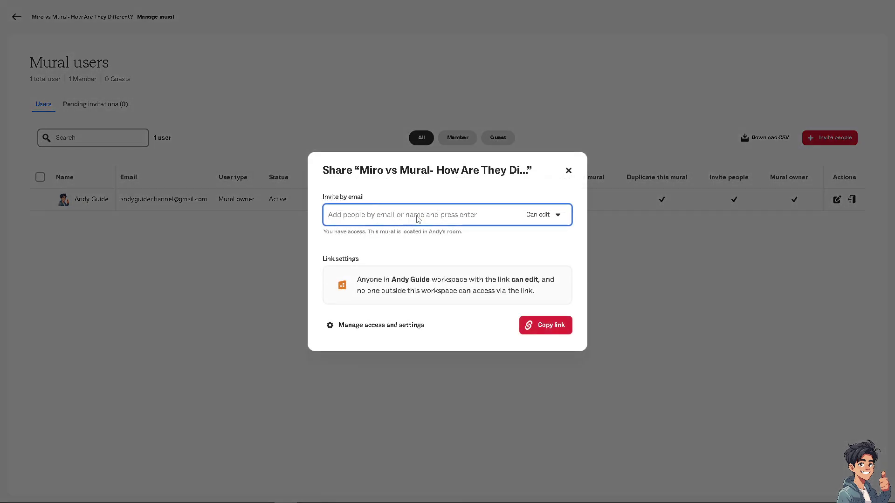
left_click(558, 216)
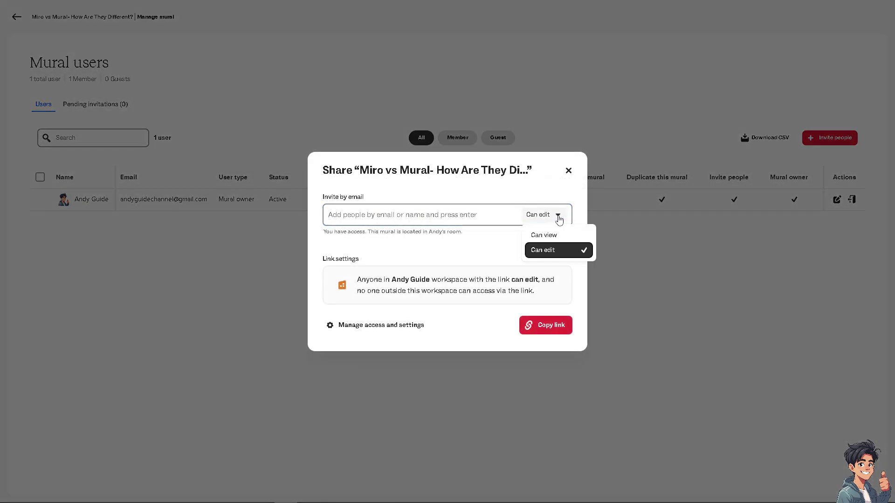
left_click(415, 246)
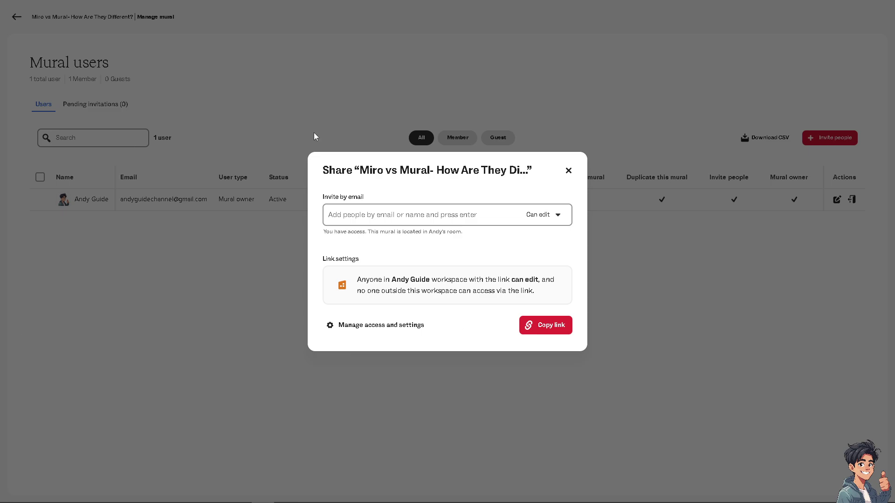
left_click(308, 88)
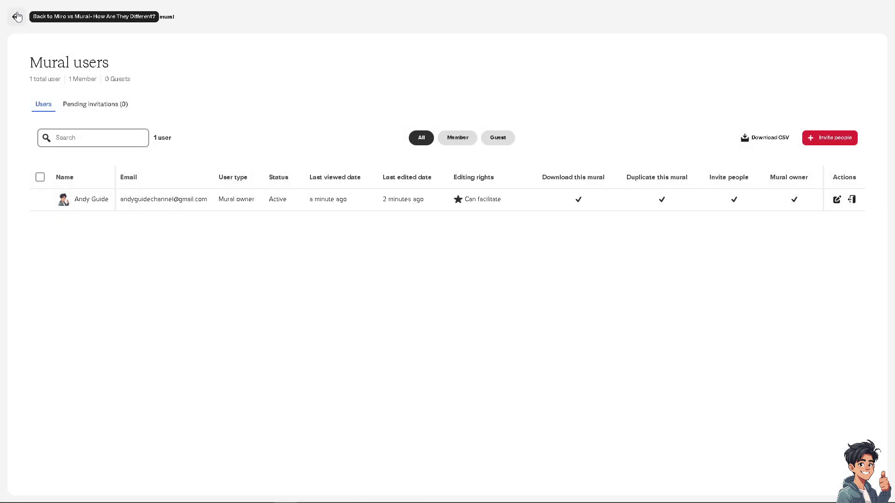
left_click(17, 17)
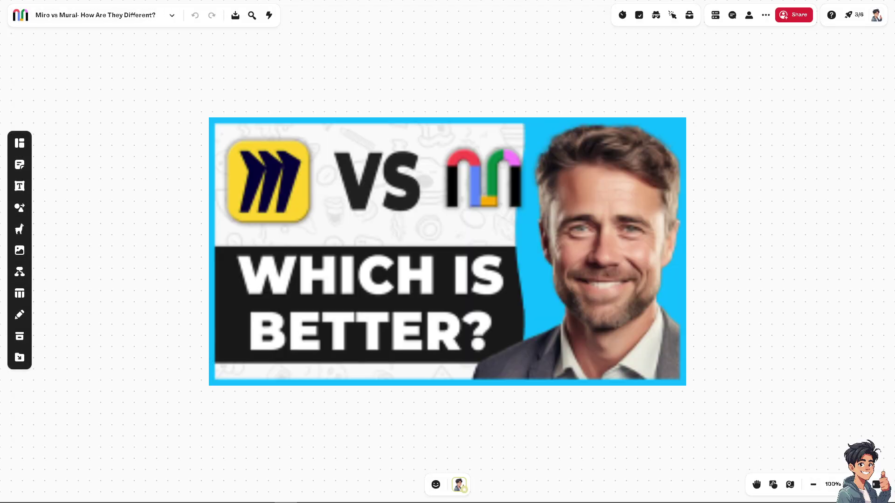
left_click(871, 21)
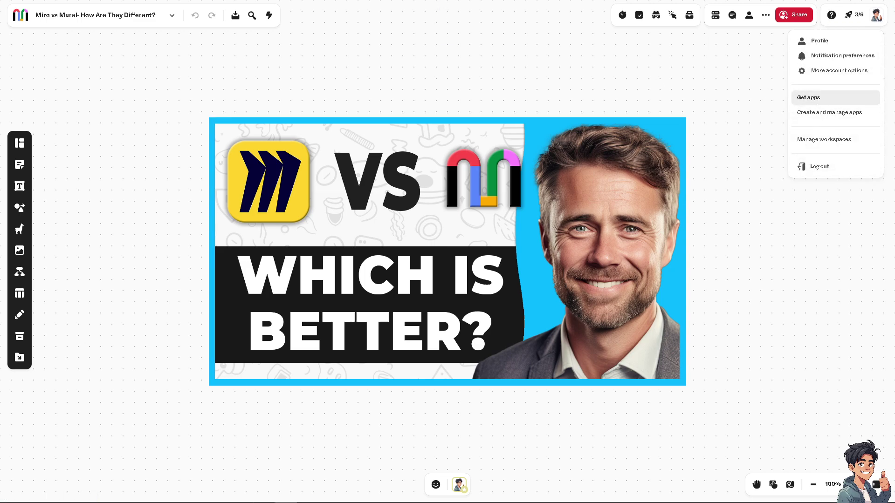
left_click(808, 97)
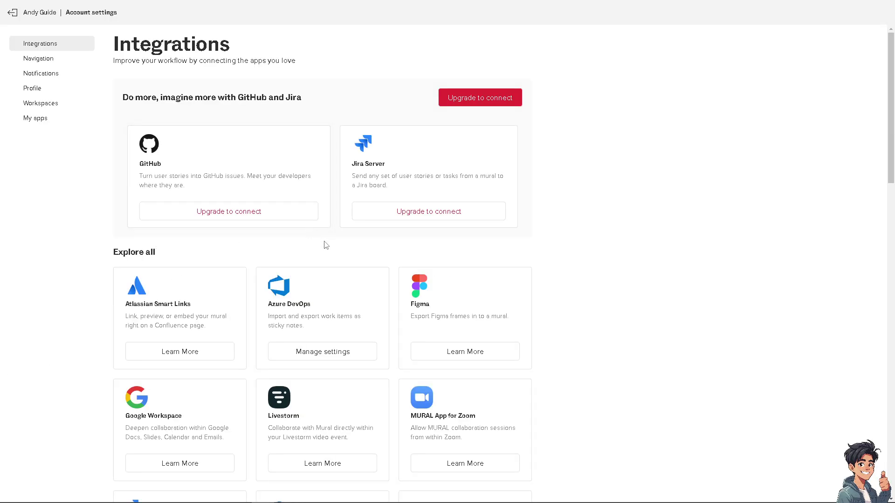
- Scroll through the Explore all app cards, then back up toward the GitHub and Jira offers
scroll(243, 307, "down", 1)
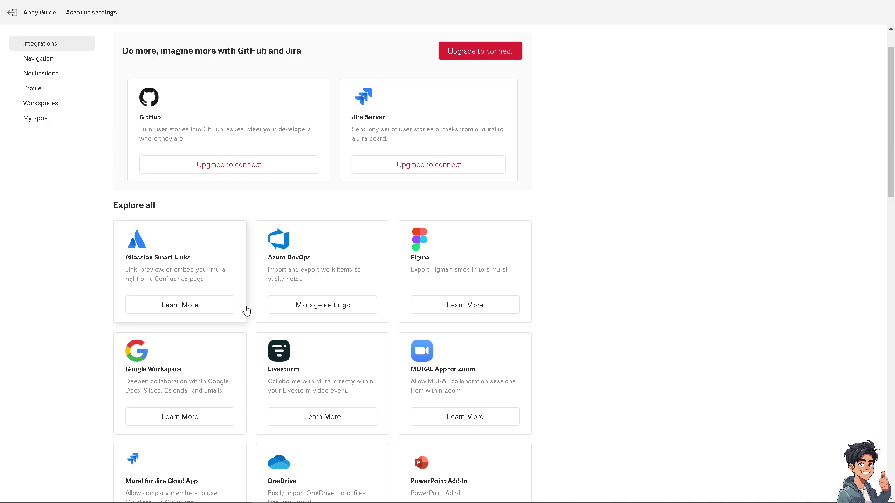
scroll(246, 311, "down", 1)
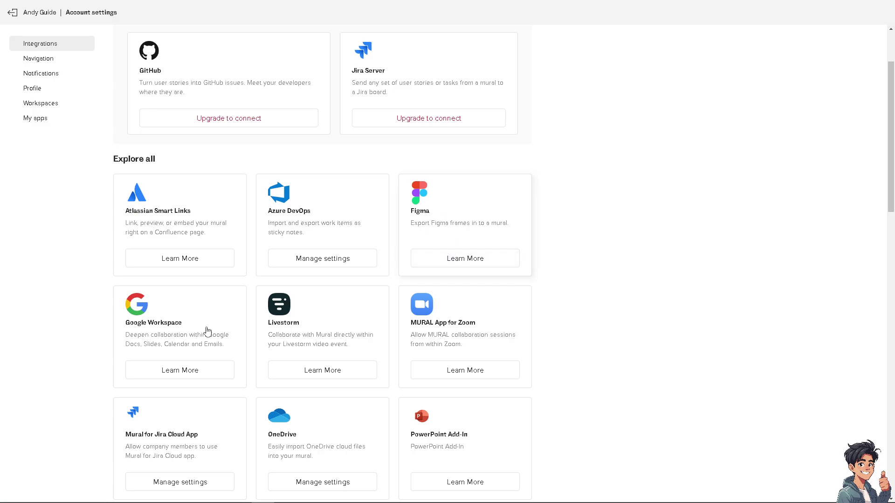
scroll(451, 379, "down", 2)
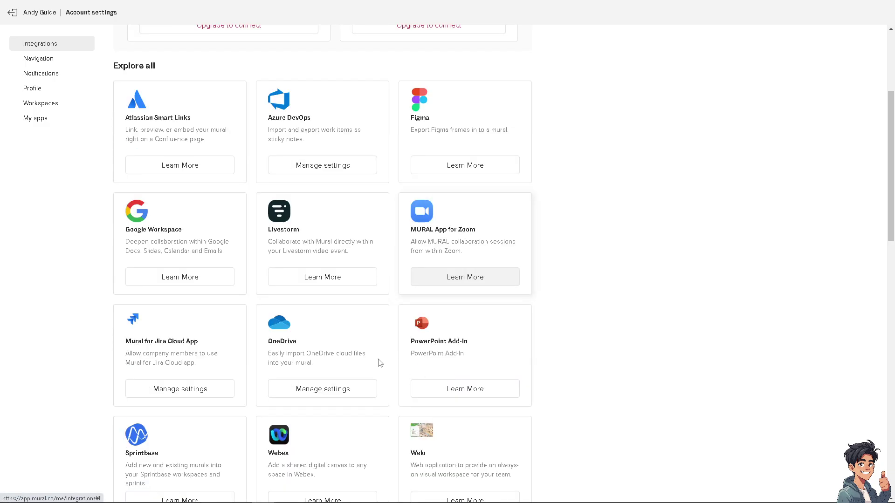
scroll(128, 335, "down", 2)
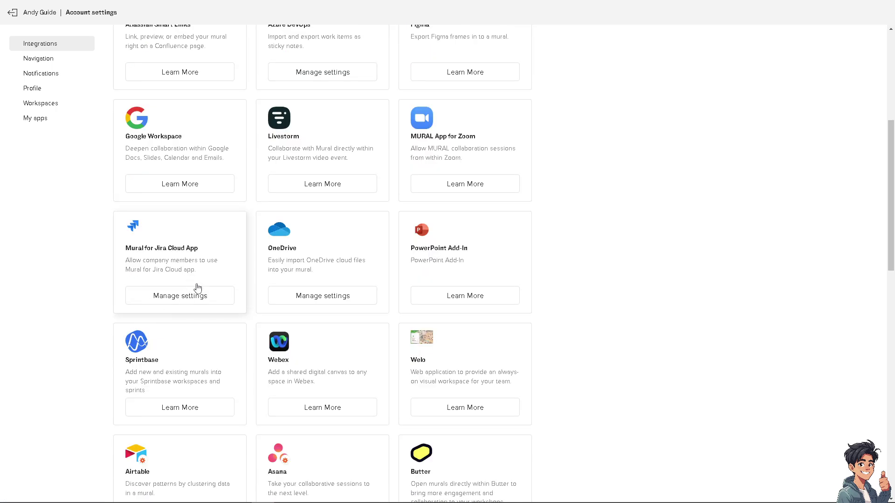
scroll(337, 375, "down", 3)
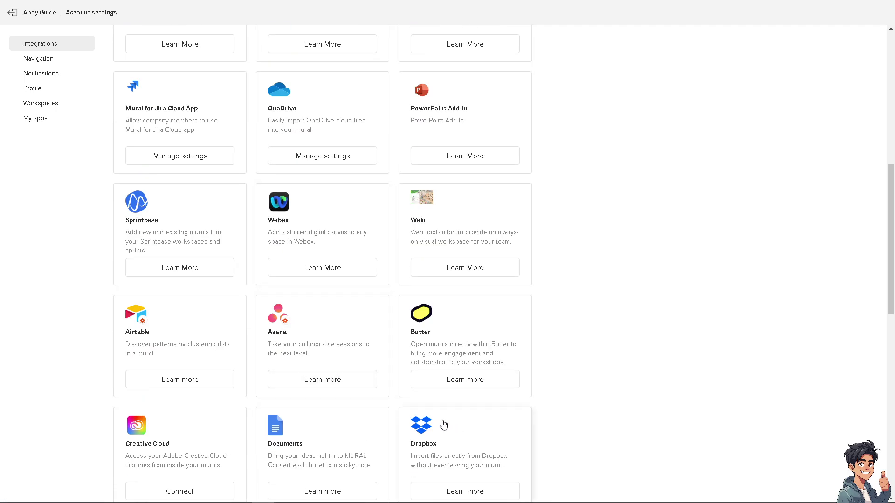
scroll(289, 384, "down", 5)
scroll(337, 381, "down", 5)
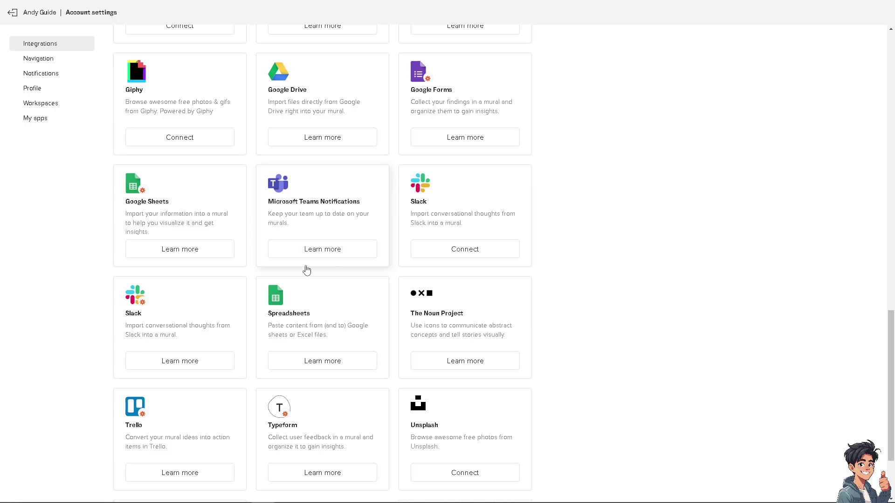
scroll(306, 270, "up", 15)
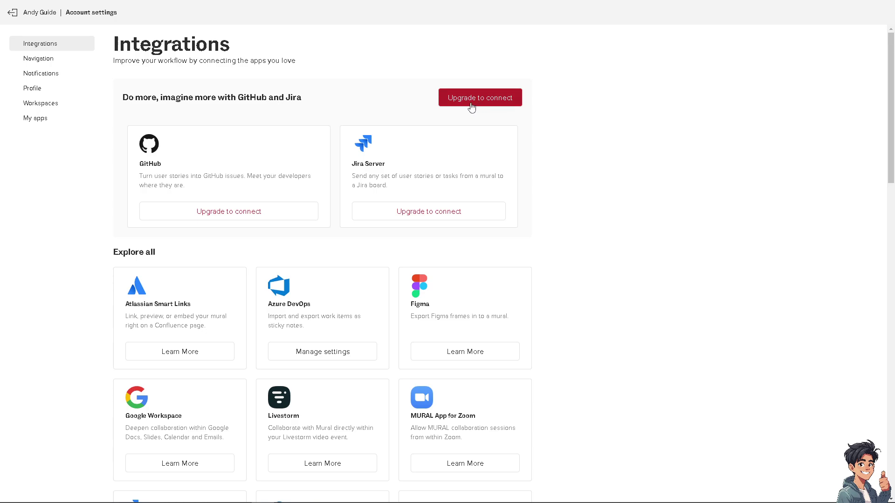
- From 'Upgrade to connect', open Billing and read the Team+ features and Business plan yearly billing
left_click(474, 104)
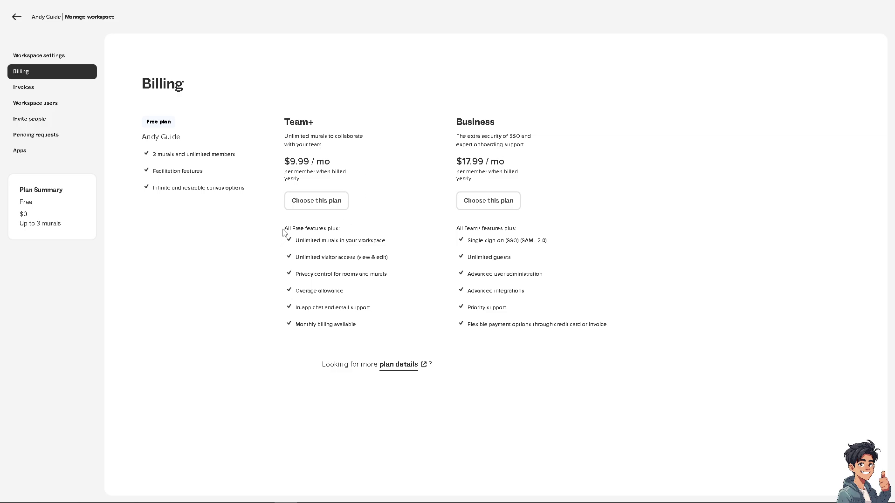
left_click_drag(283, 232, 421, 338)
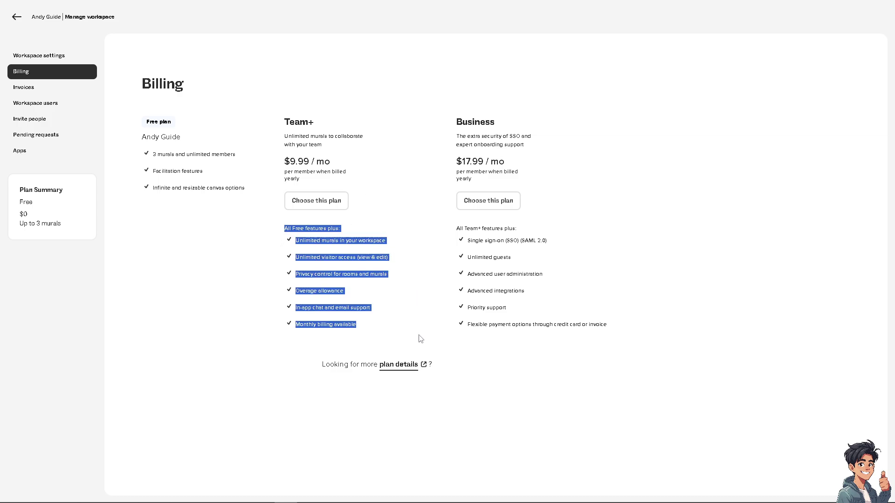
left_click(334, 228)
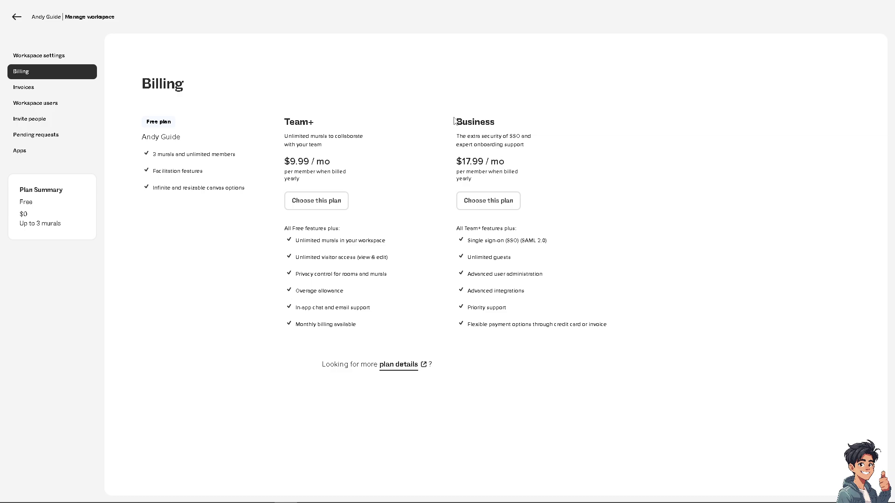
left_click_drag(456, 122, 528, 181)
left_click(530, 182)
left_click_drag(454, 176, 482, 185)
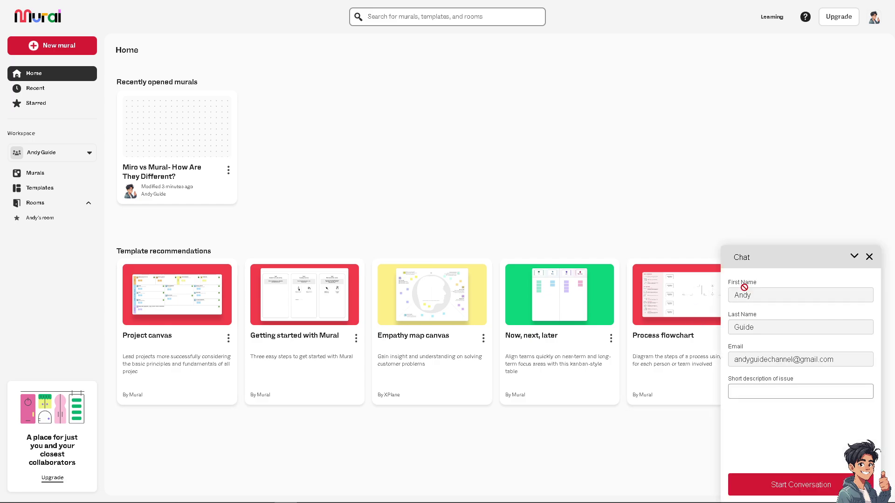
- Place the cursor in the support chat's 'Short description of issue' field
left_click(765, 392)
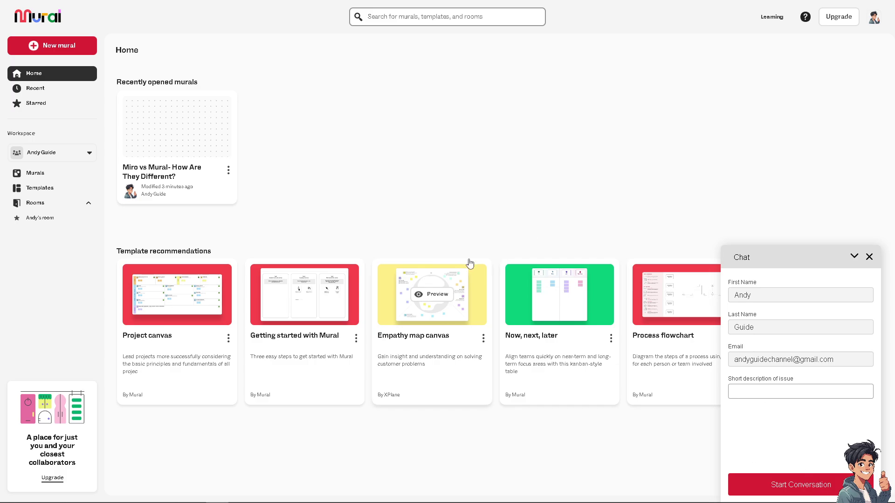
- Paste 'Miro vs Mural- How Are They Different?' as the issue description and start the conversation
left_click(732, 391)
type("Miro vs Mural- How Are They Different?")
left_click(771, 483)
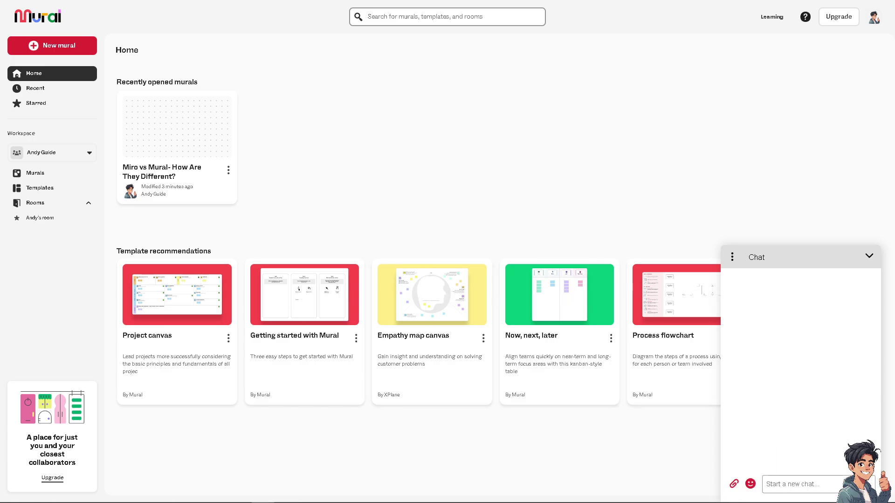
- Paste the same question into the chat input and send it to support
left_click(828, 489)
type("Miro vs Mural- How Are They Different?")
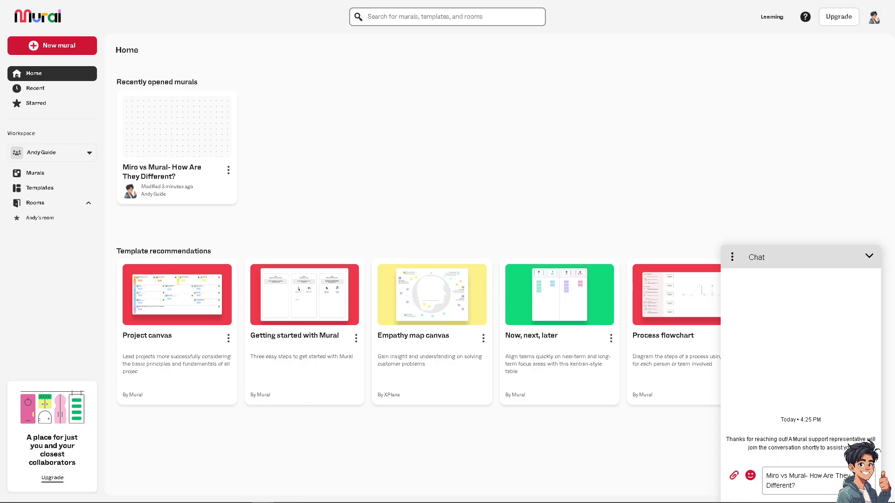
key("Return")
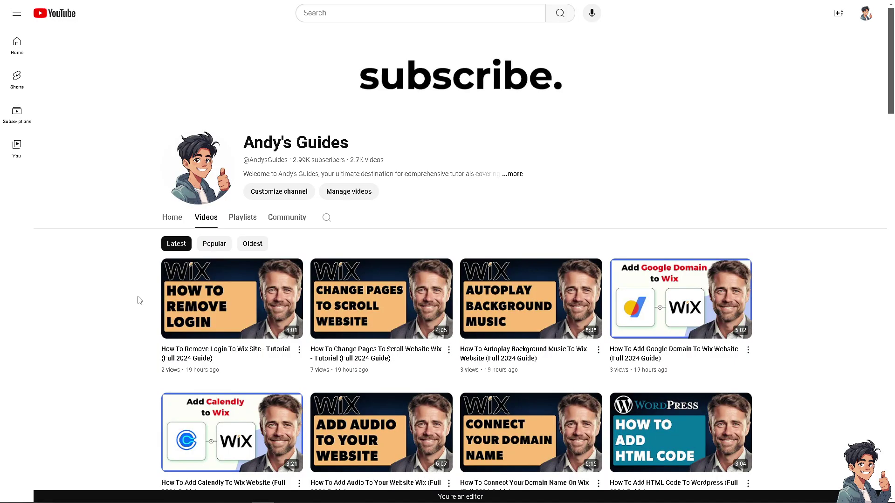
- Scroll down through the Latest video grid on the YouTube channel's Videos tab
scroll(138, 299, "down", 1)
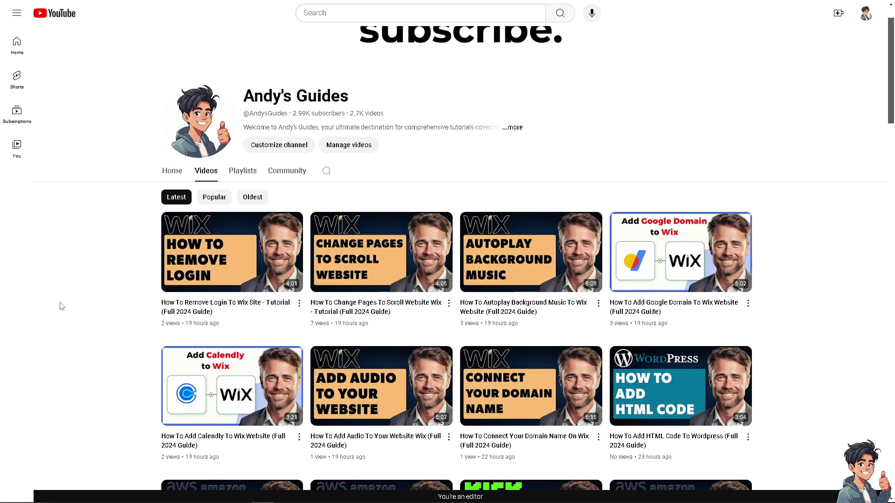
scroll(60, 307, "down", 10)
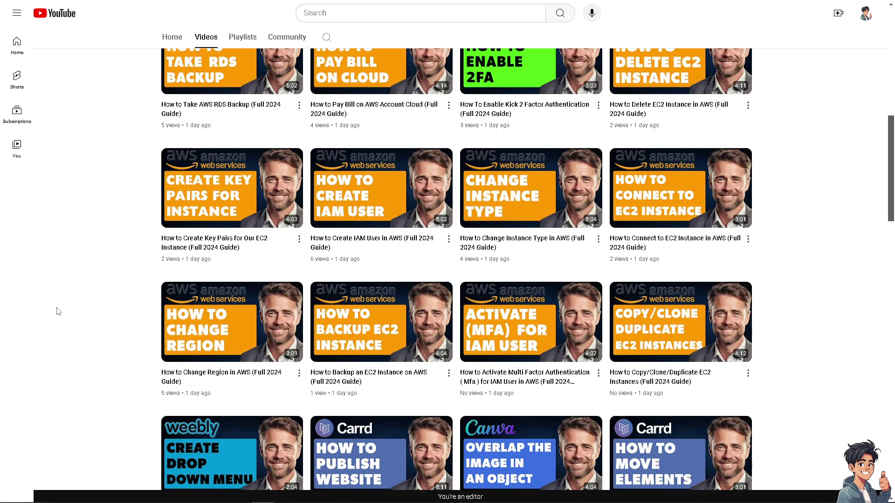
scroll(58, 312, "down", 1)
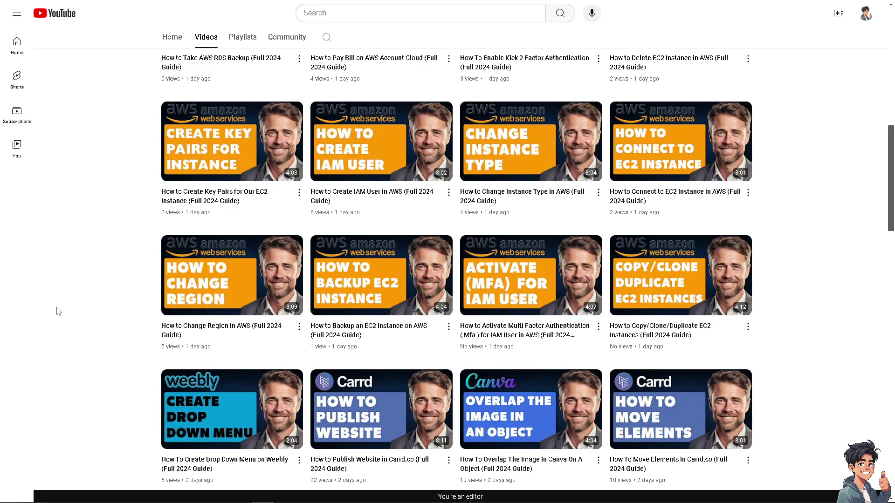
scroll(58, 311, "down", 4)
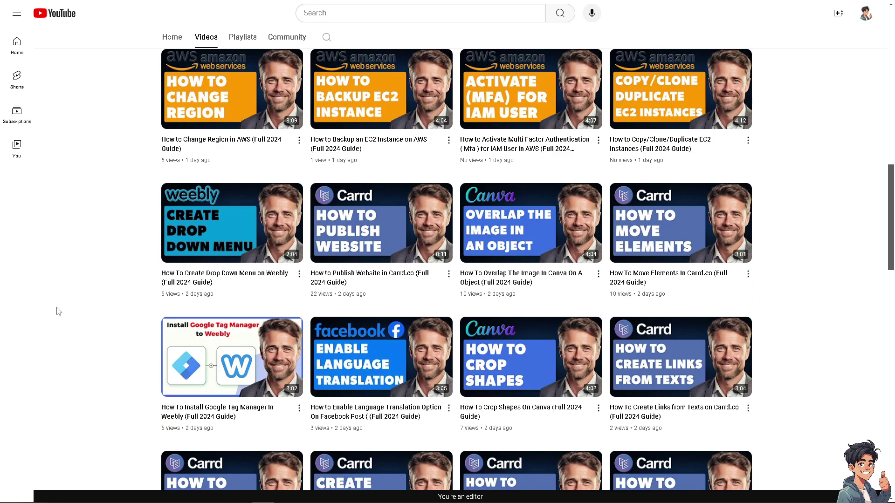
scroll(59, 311, "down", 2)
scroll(58, 311, "down", 3)
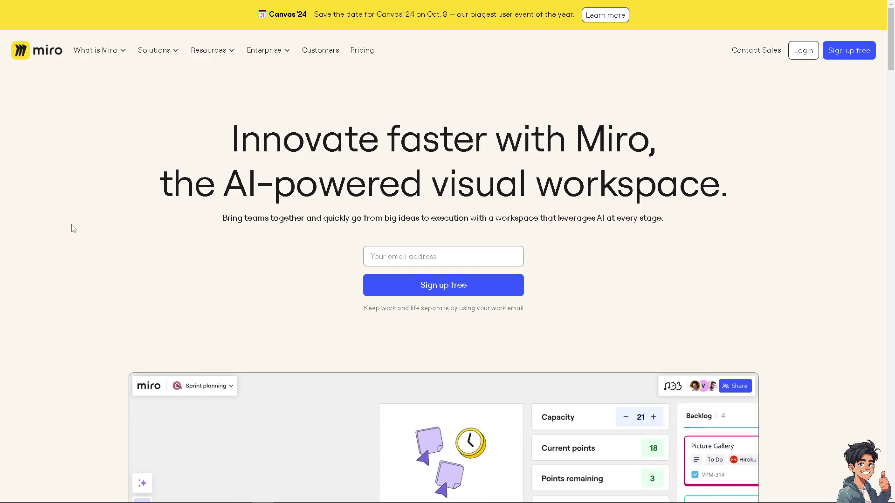
- Scroll the miro.com homepage down to the Sprint planning demo board
scroll(73, 228, "down", 1)
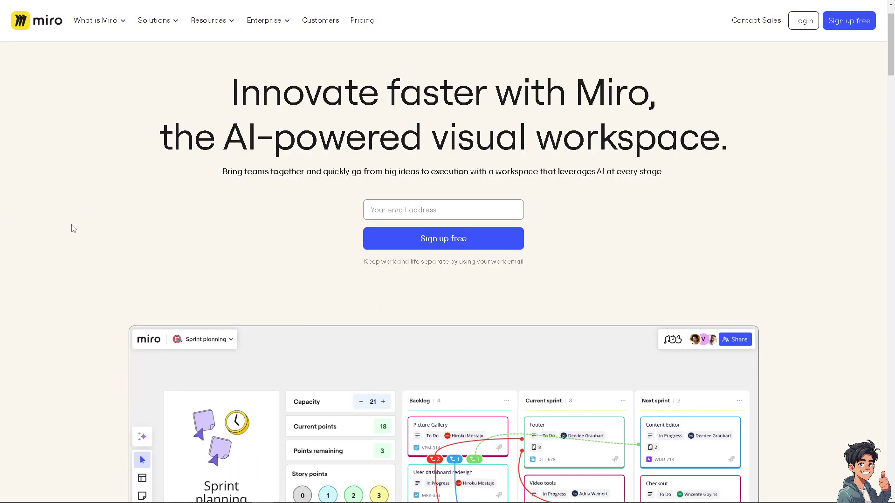
scroll(135, 228, "down", 2)
scroll(132, 229, "down", 4)
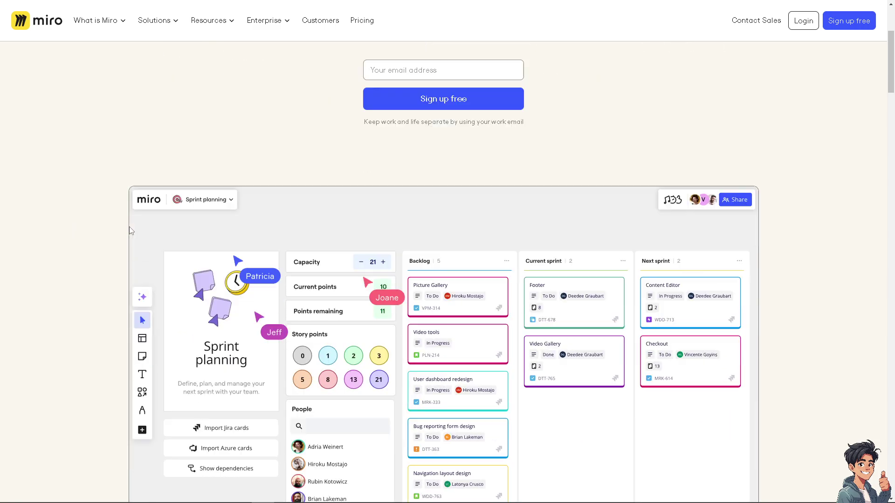